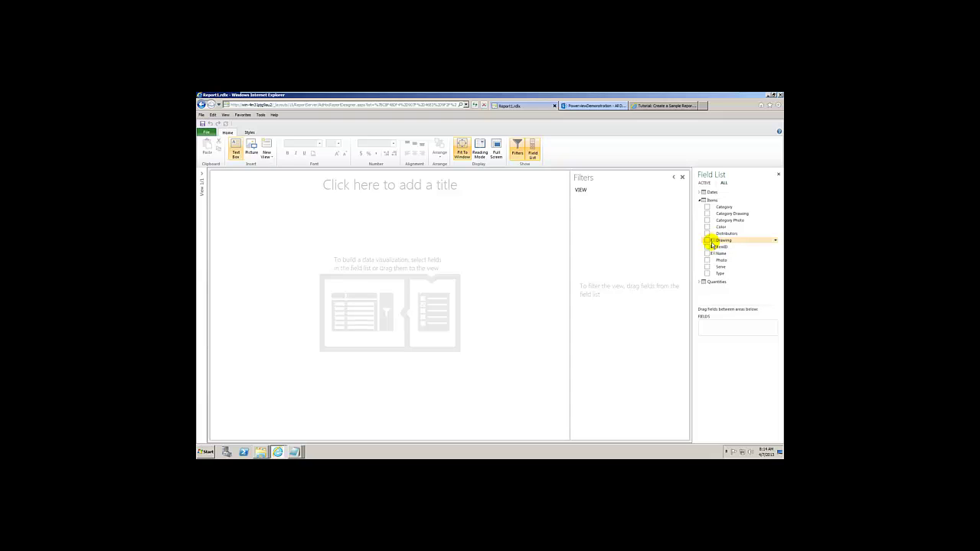
Step: Expand the Quantities table in the field list to show Attendees, Leftovers and Qty Served
left_click(699, 281)
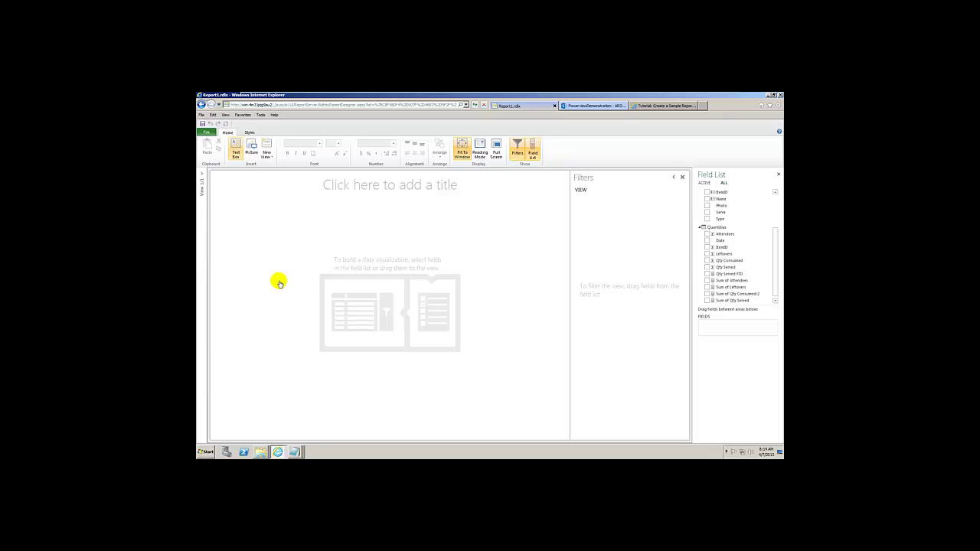
Step: Enter the report title 'Picnic Items' and format it italic in Segoe (Bold)
left_click(340, 184)
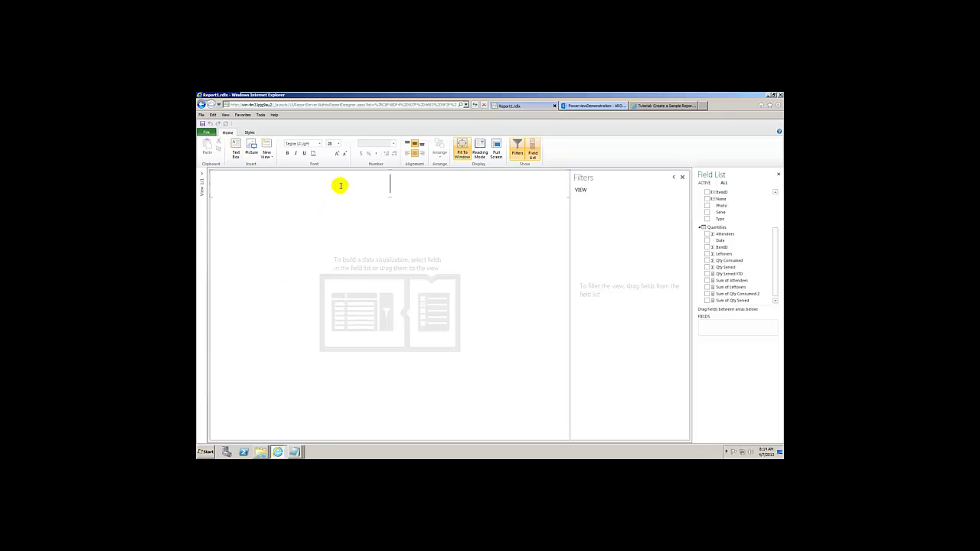
type("Picnic Items")
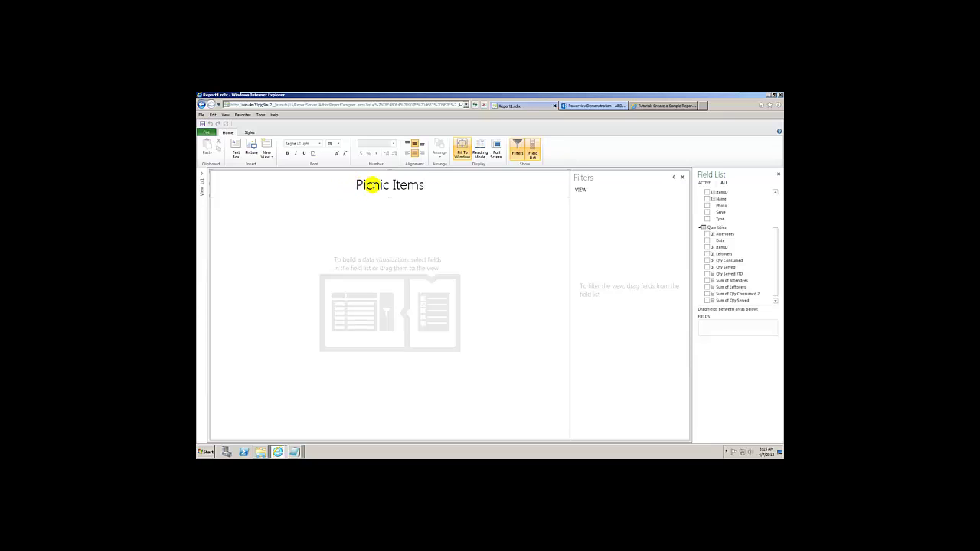
left_click_drag(431, 184, 343, 184)
left_click(295, 153)
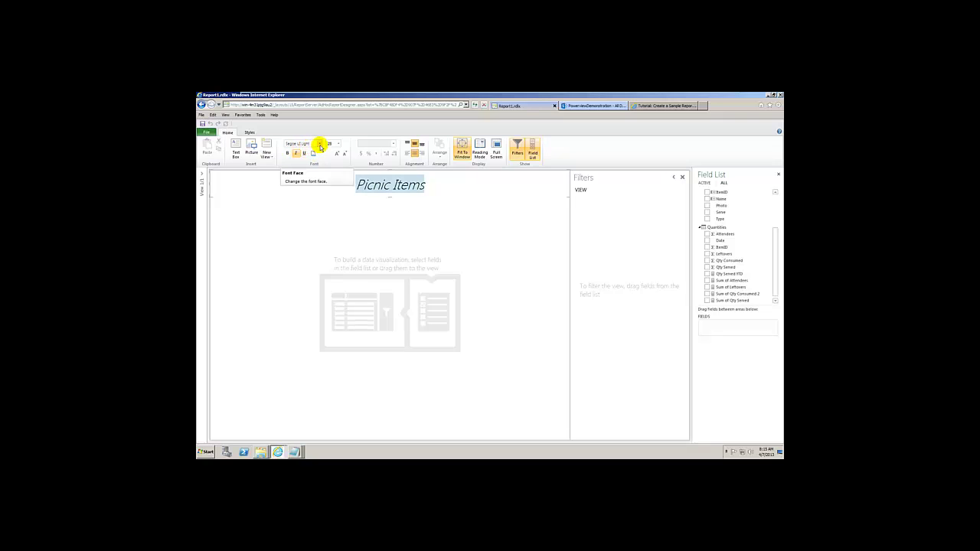
left_click(320, 146)
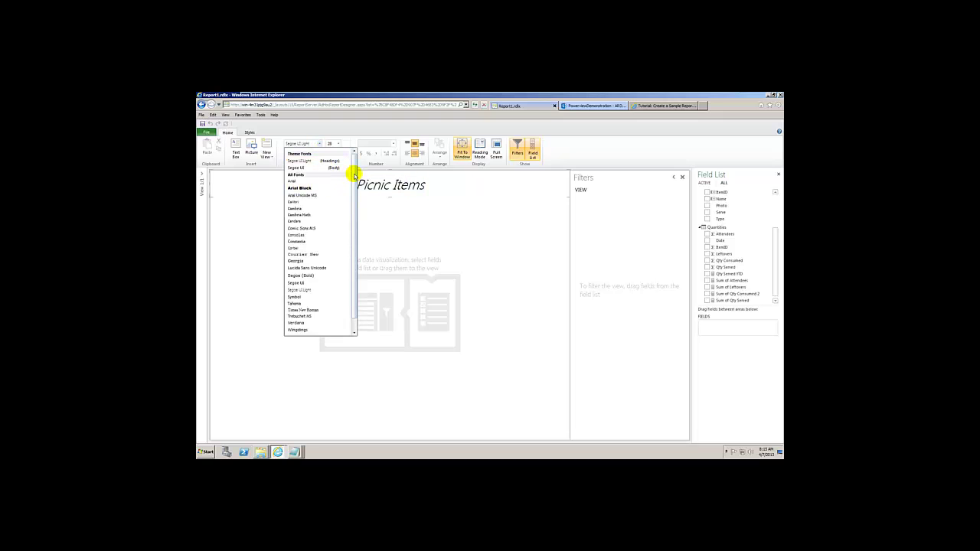
left_click(319, 276)
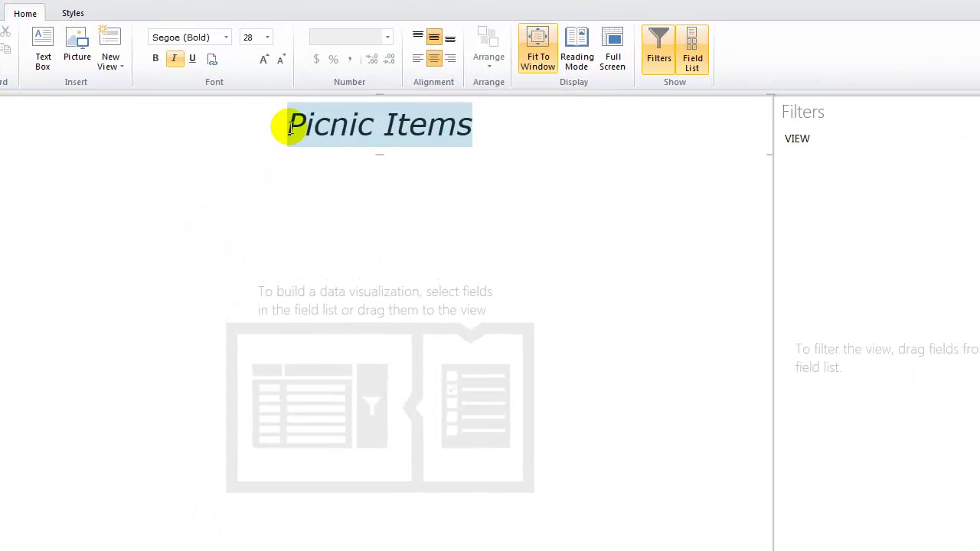
left_click(293, 201)
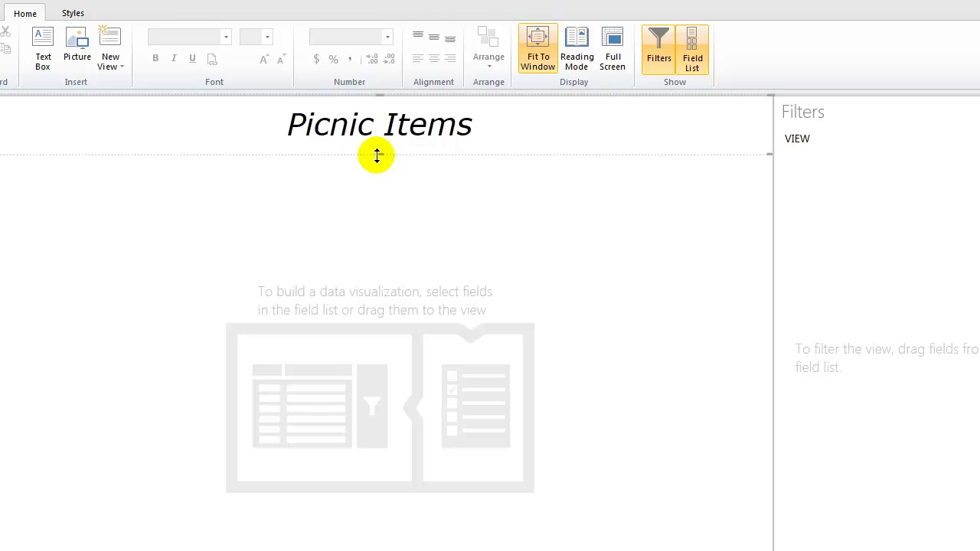
left_click(498, 140)
left_click(516, 191)
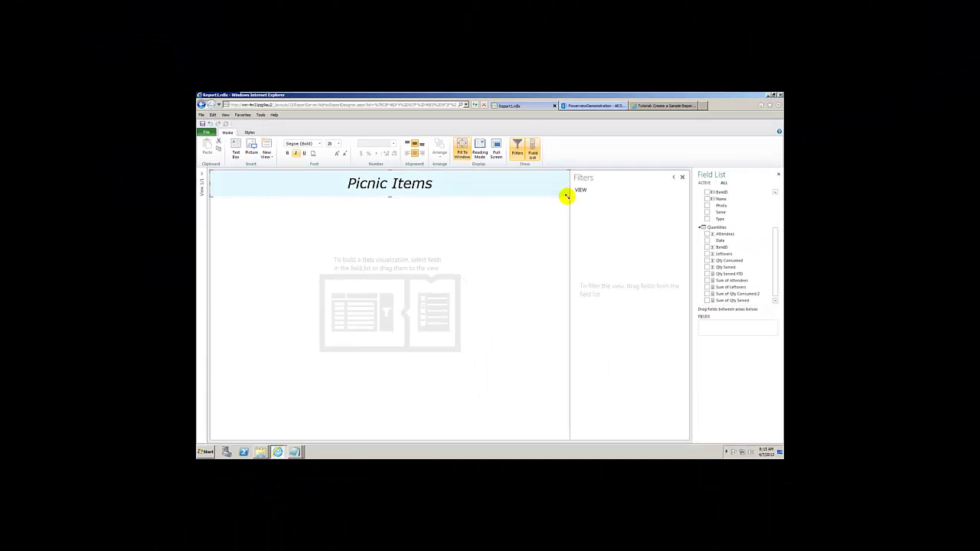
Step: Narrow the title text box from the right so 'Picnic Items' sits top-left
left_click_drag(567, 196, 564, 194)
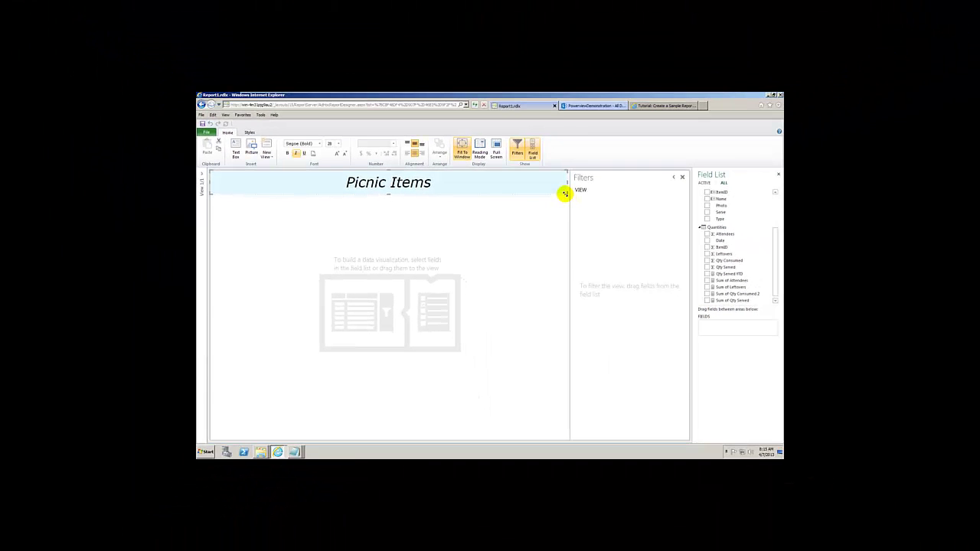
left_click_drag(564, 194, 532, 189)
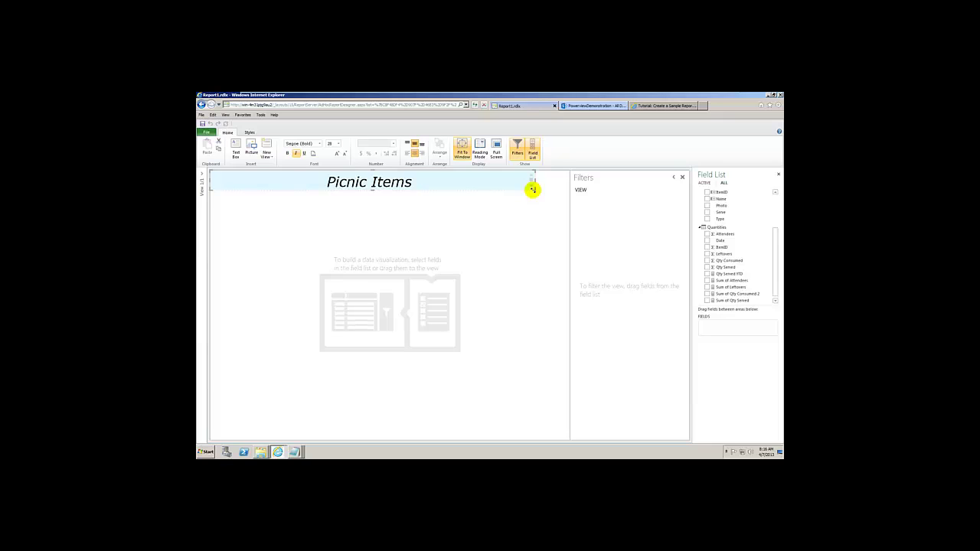
left_click_drag(532, 189, 355, 187)
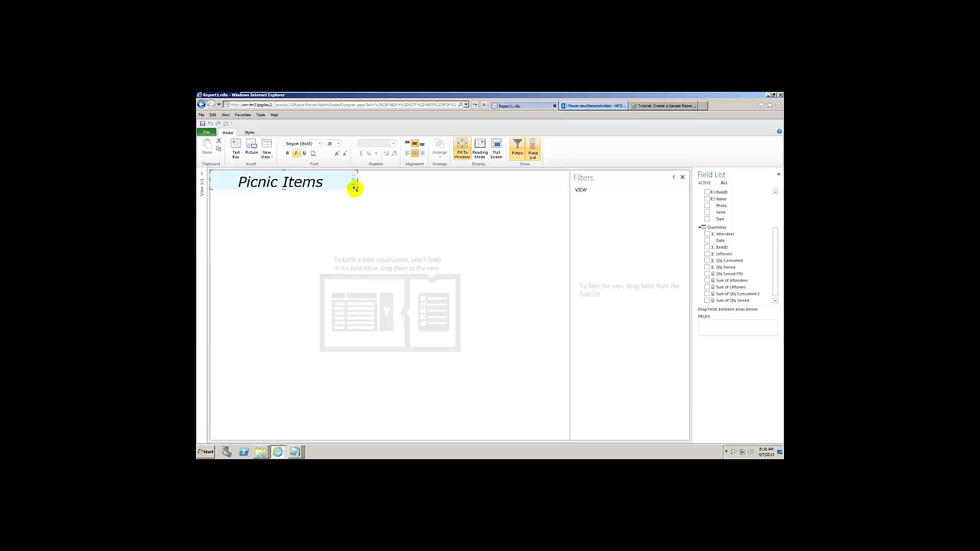
left_click_drag(355, 188, 339, 192)
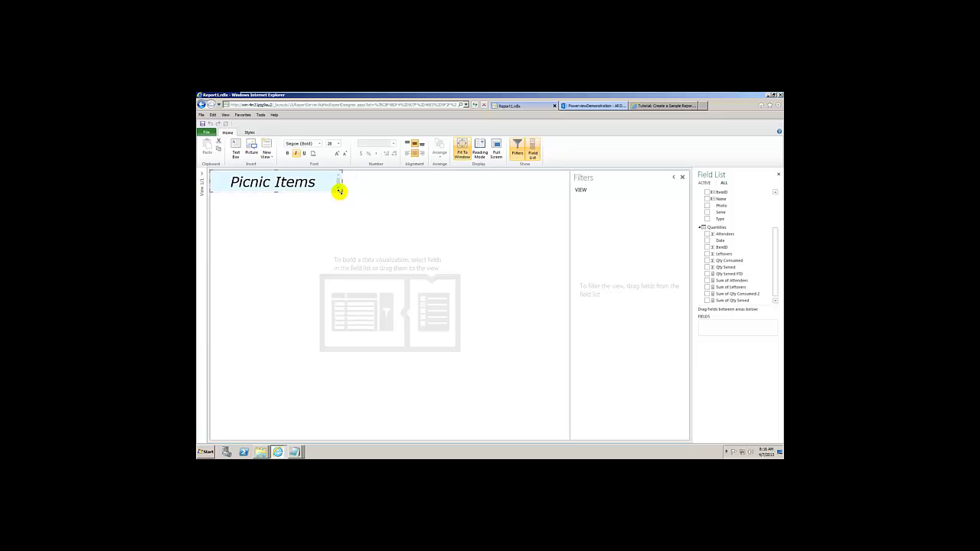
left_click(408, 220)
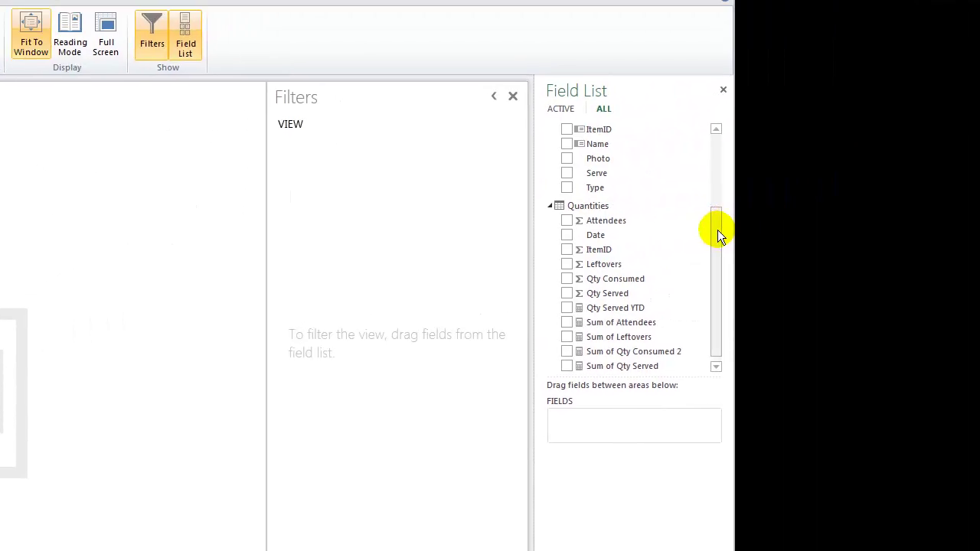
Step: Build a table of Category with Sum of Qty Served from the Quantities fields
left_click_drag(944, 130, 942, 65)
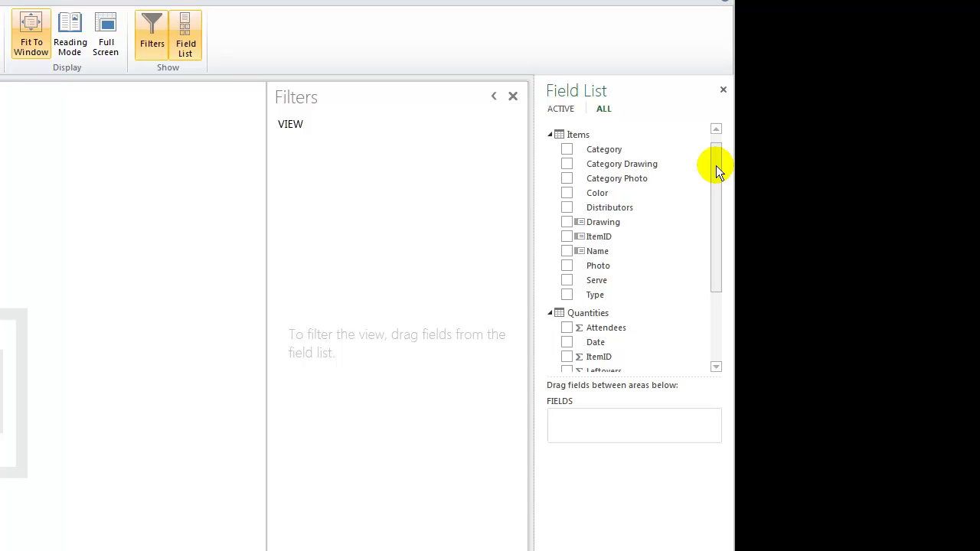
left_click(568, 150)
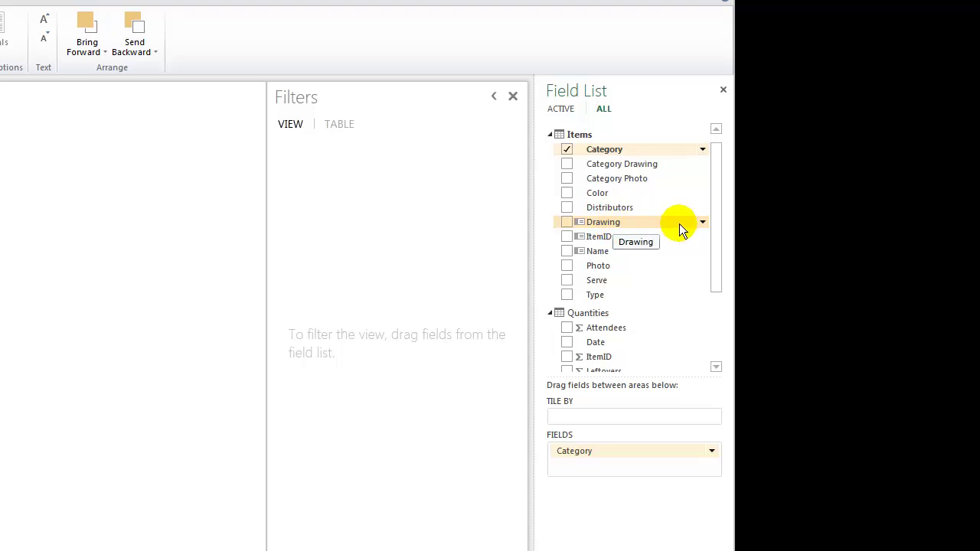
left_click_drag(716, 225, 716, 263)
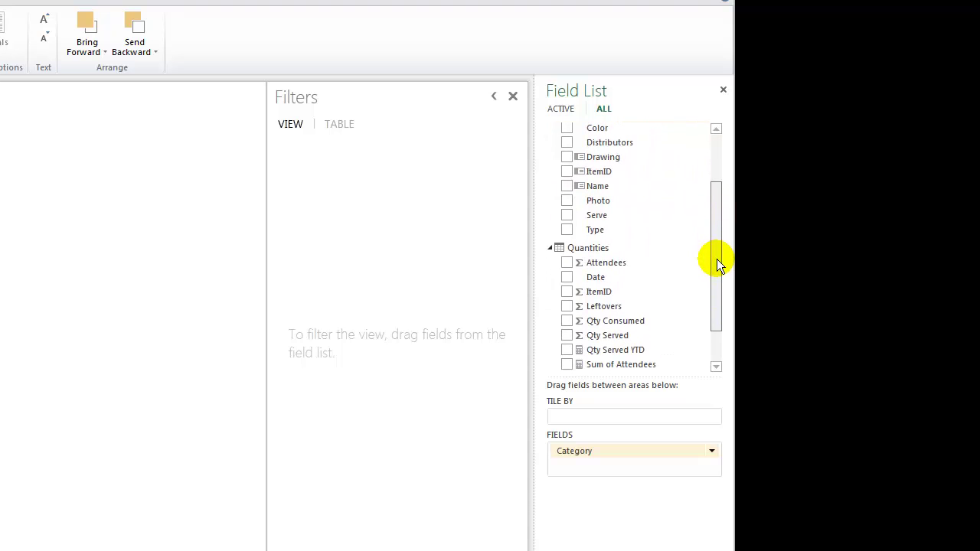
left_click_drag(716, 259, 717, 260)
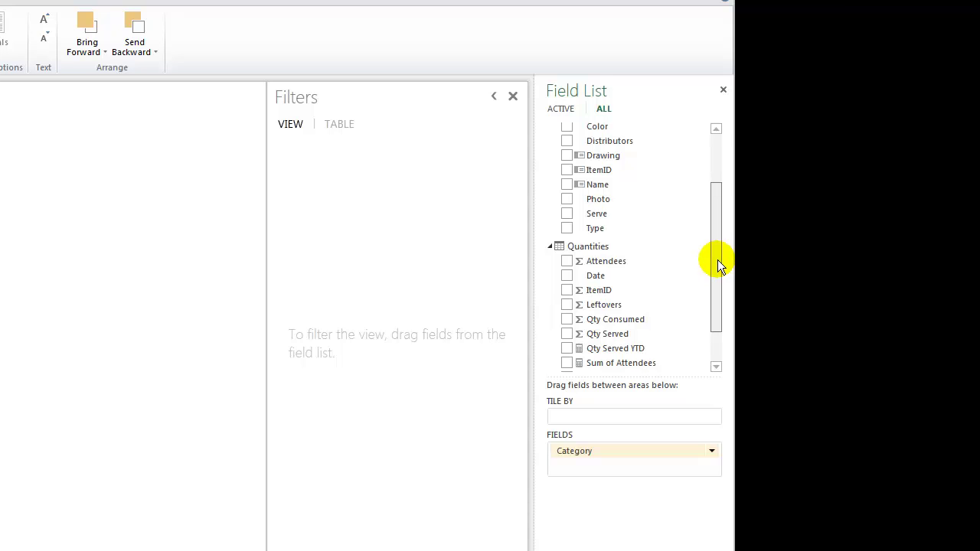
left_click_drag(717, 260, 719, 289)
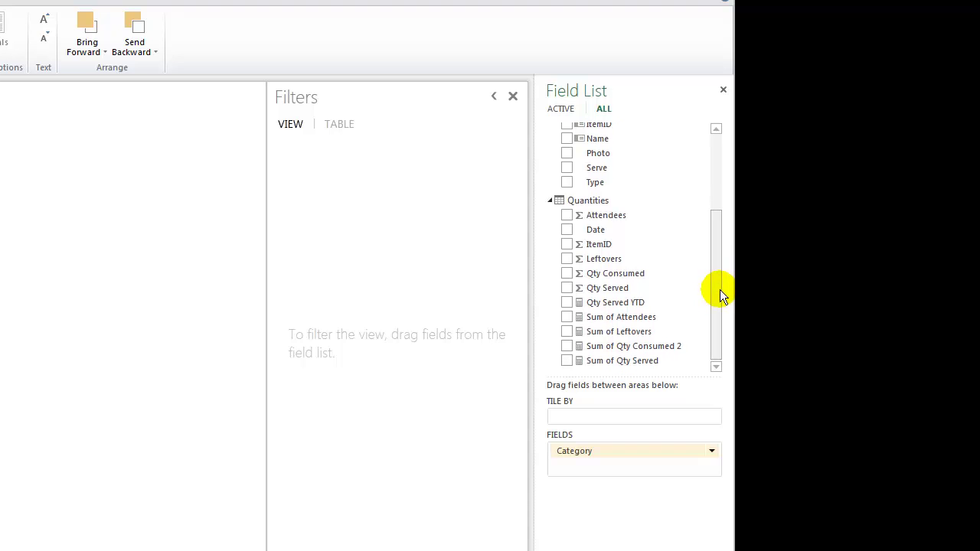
left_click(567, 365)
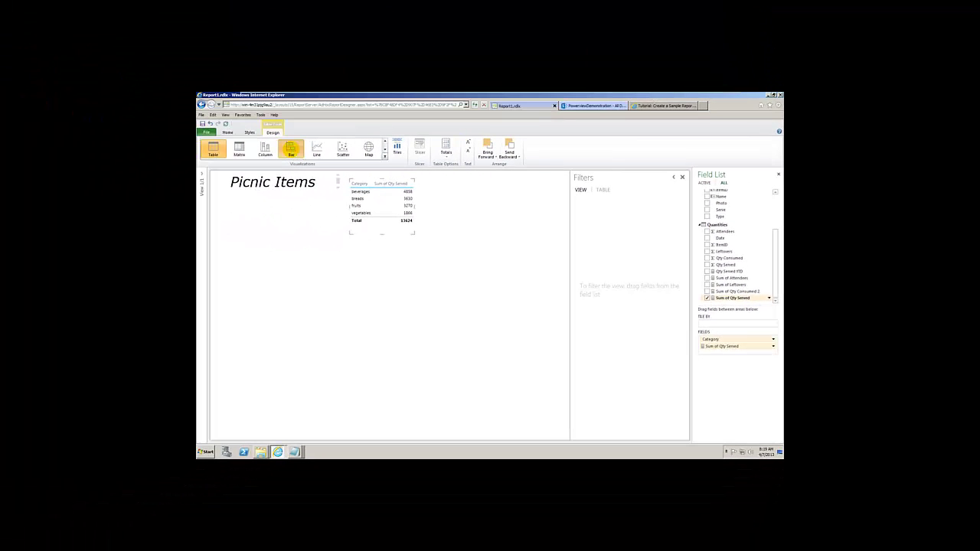
Step: Switch the Category and Sum of Qty Served table to a Bar chart visualization
left_click(291, 151)
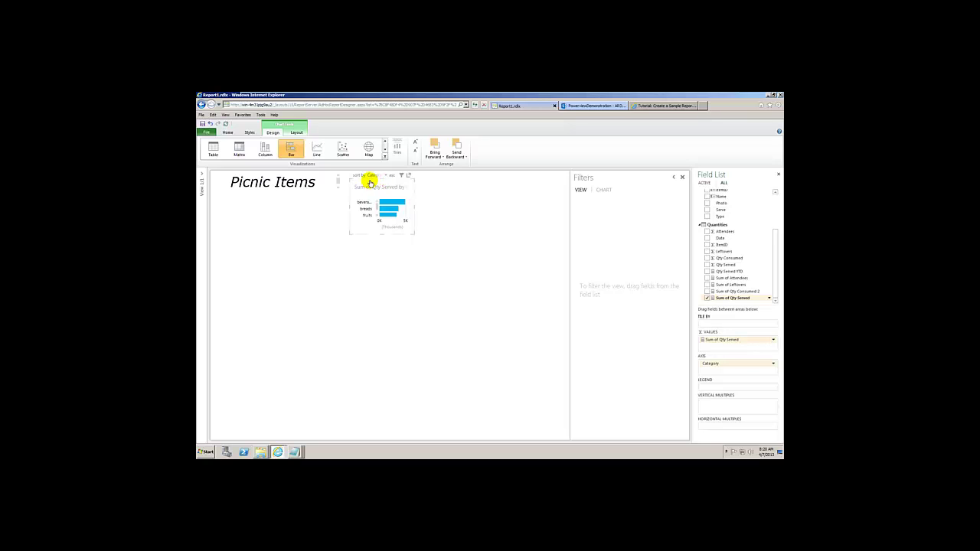
Step: Move the bar chart under the title and resize it so all four categories, including vegetables, show
left_click(370, 182)
left_click_drag(370, 182, 242, 218)
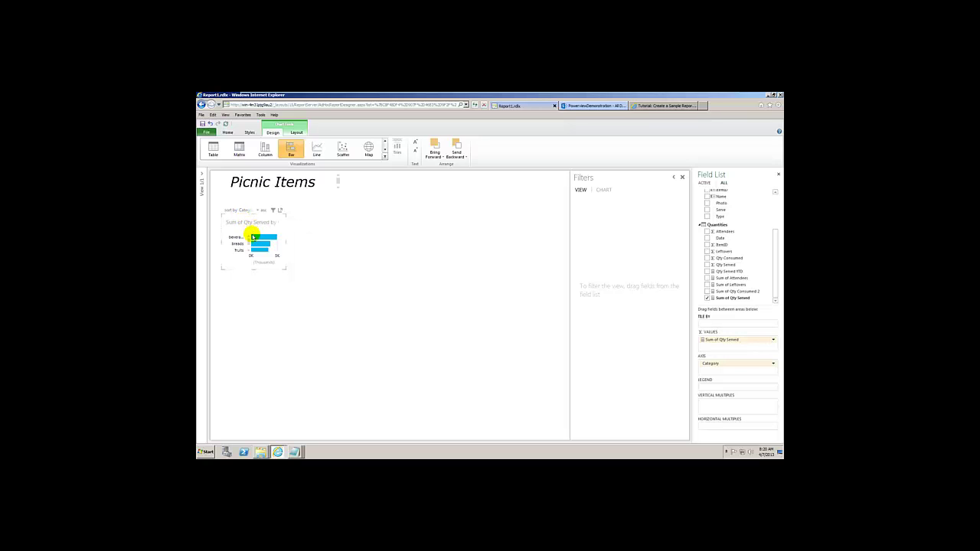
mouse_move(252, 239)
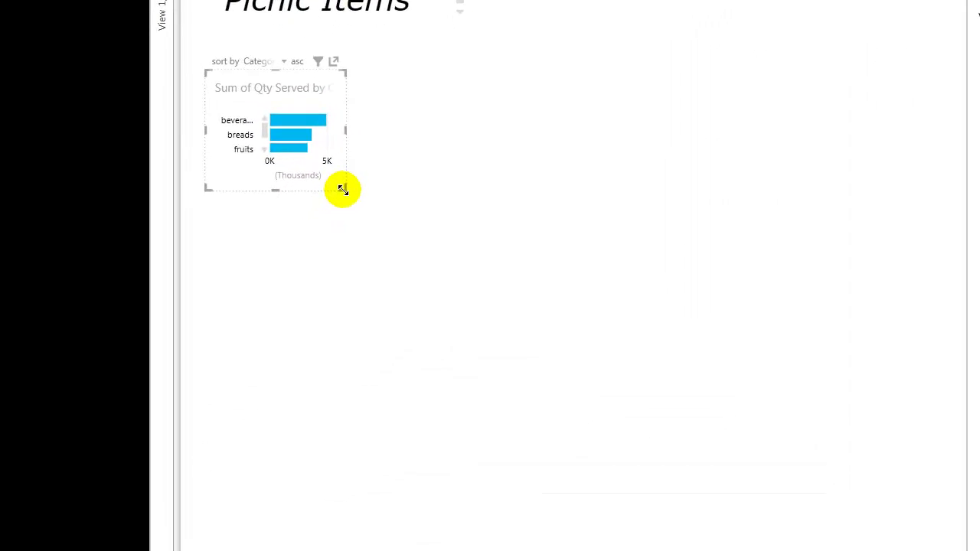
left_click_drag(342, 190, 364, 219)
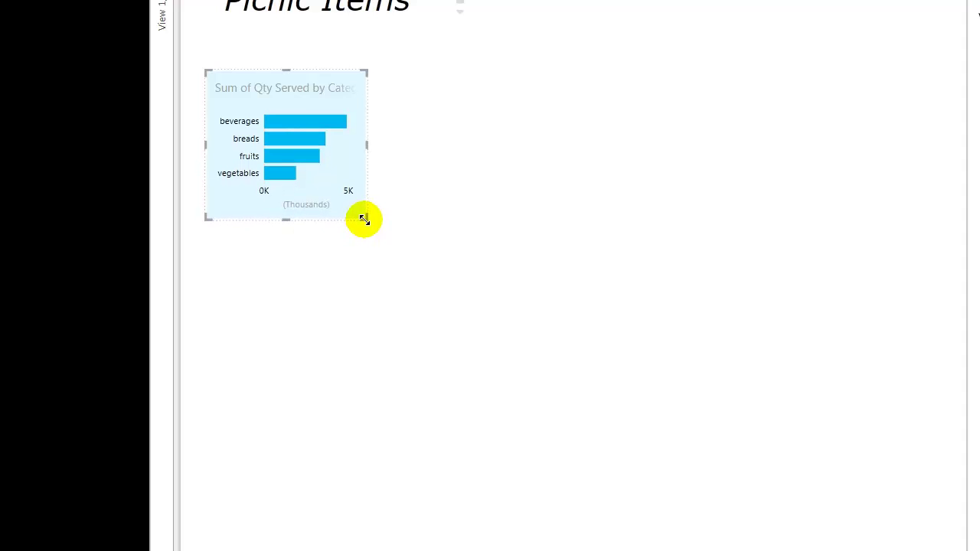
left_click_drag(363, 219, 387, 212)
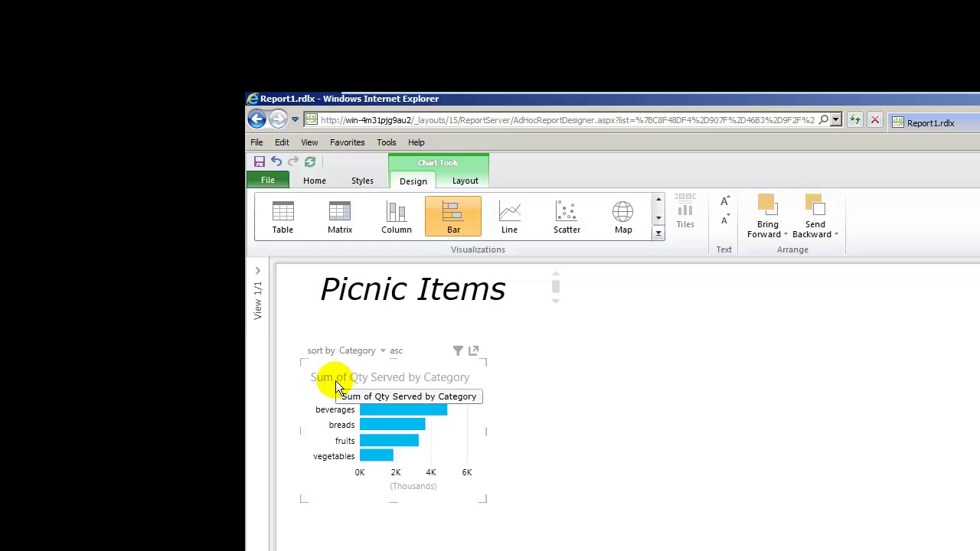
Step: Copy the bar chart with Home > Copy, allowing Silverlight clipboard access
left_click(318, 181)
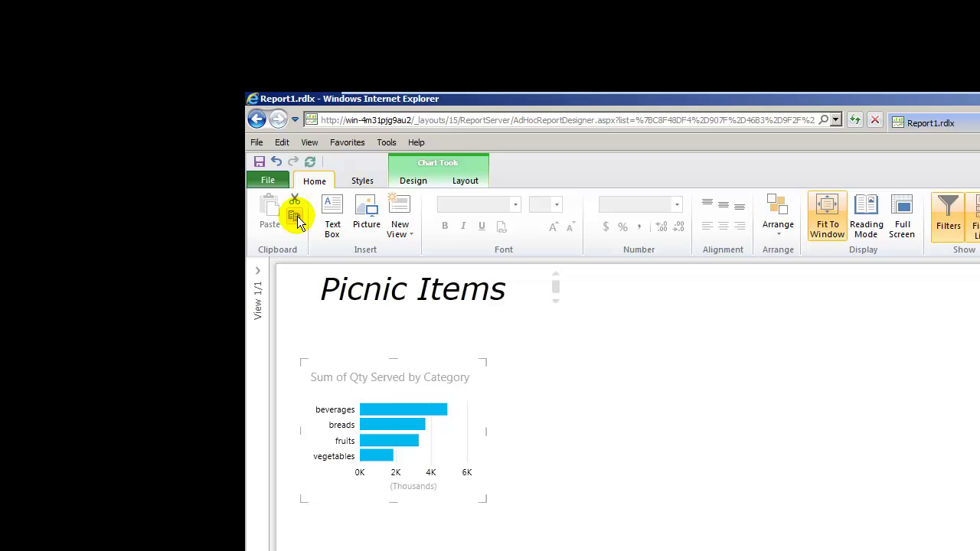
left_click(296, 218)
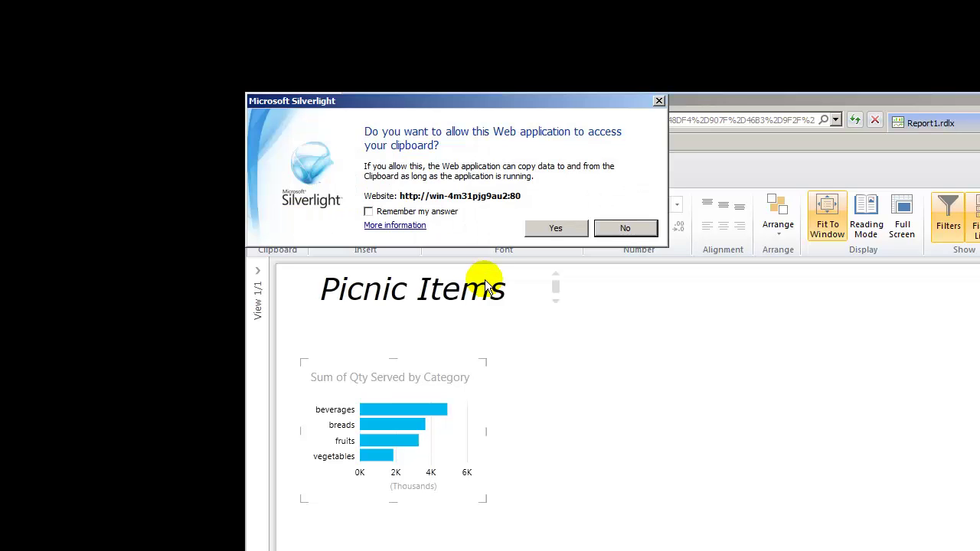
left_click(555, 229)
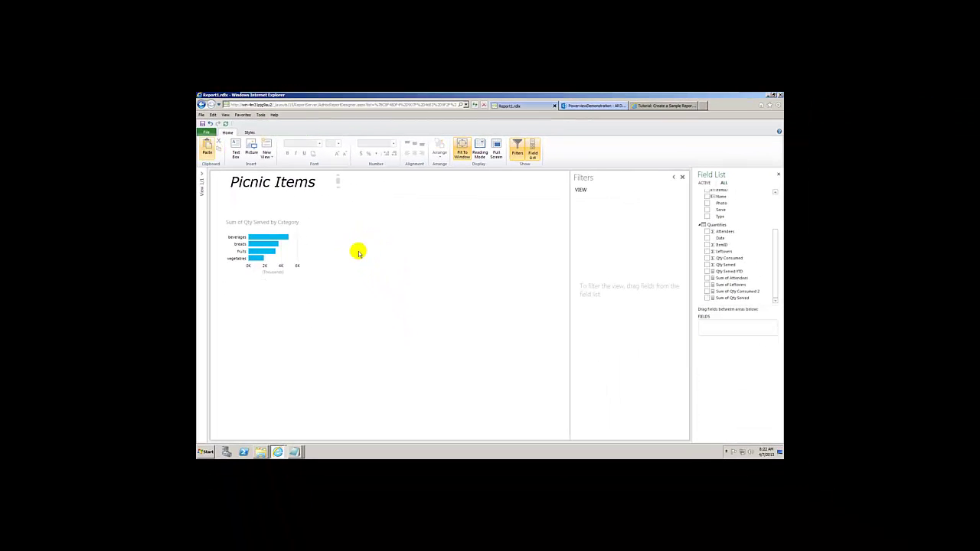
left_click(284, 229)
left_click(244, 226)
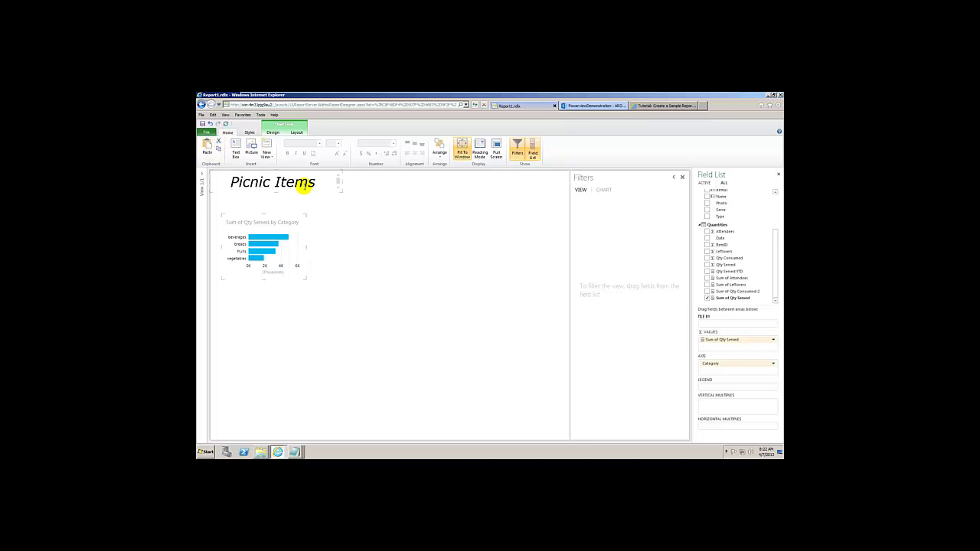
Step: Paste a second copy of the bar chart and drag it beneath the original
left_click(387, 257)
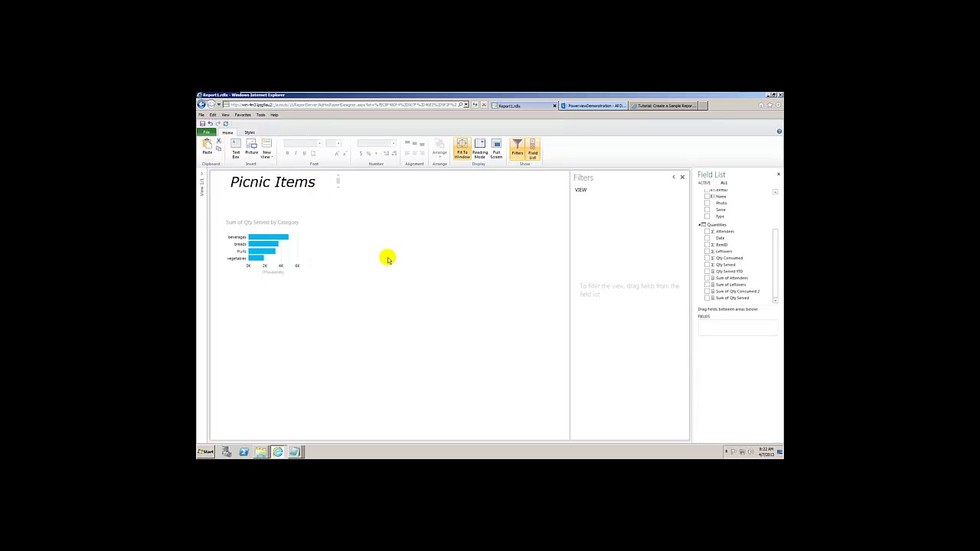
left_click(208, 150)
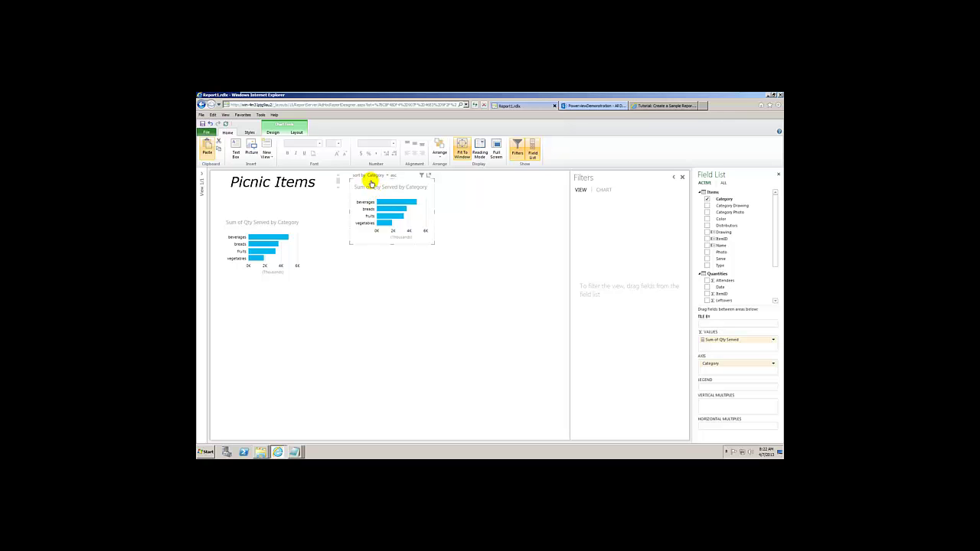
left_click_drag(372, 183, 298, 311)
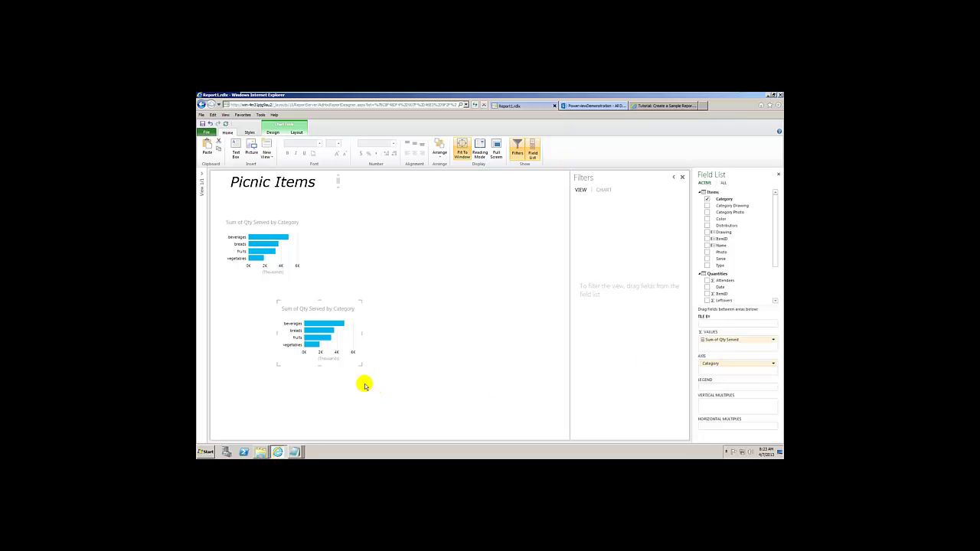
Step: Remove Category from the copied chart's axis, leaving one total bar on a 0K–15K scale
mouse_move(295, 344)
left_click(773, 365)
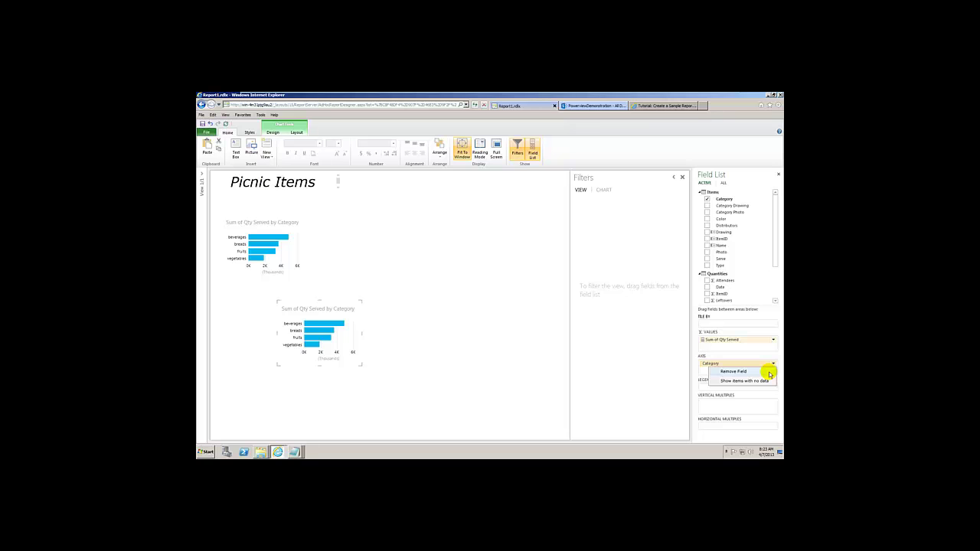
left_click(770, 373)
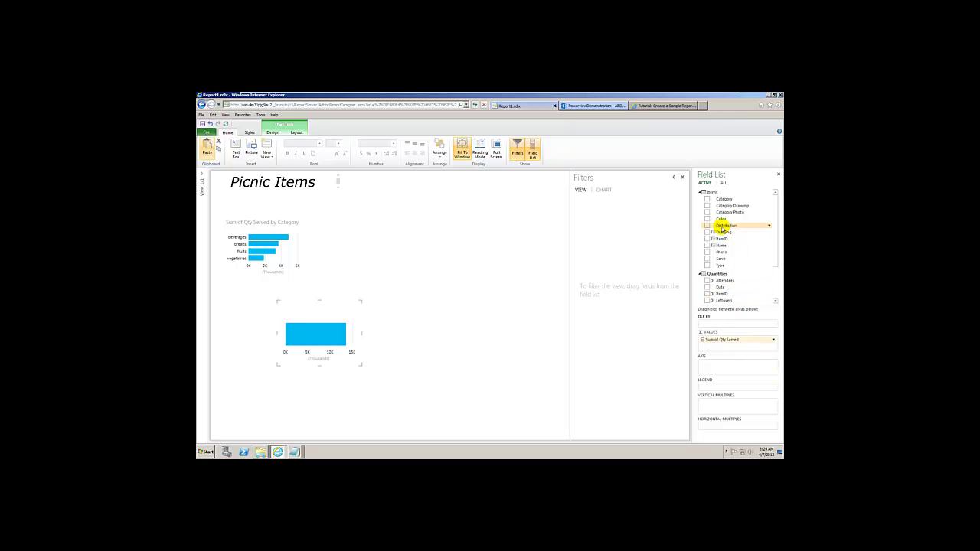
Step: Put Distributors on the second chart's axis and enlarge it to show all six distributor bars
left_click_drag(722, 230, 724, 323)
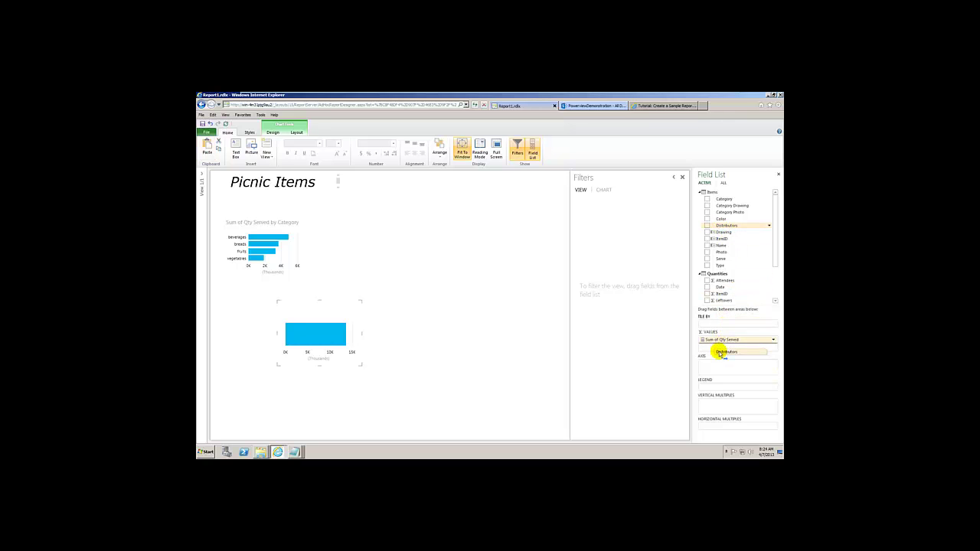
left_click_drag(719, 352, 712, 365)
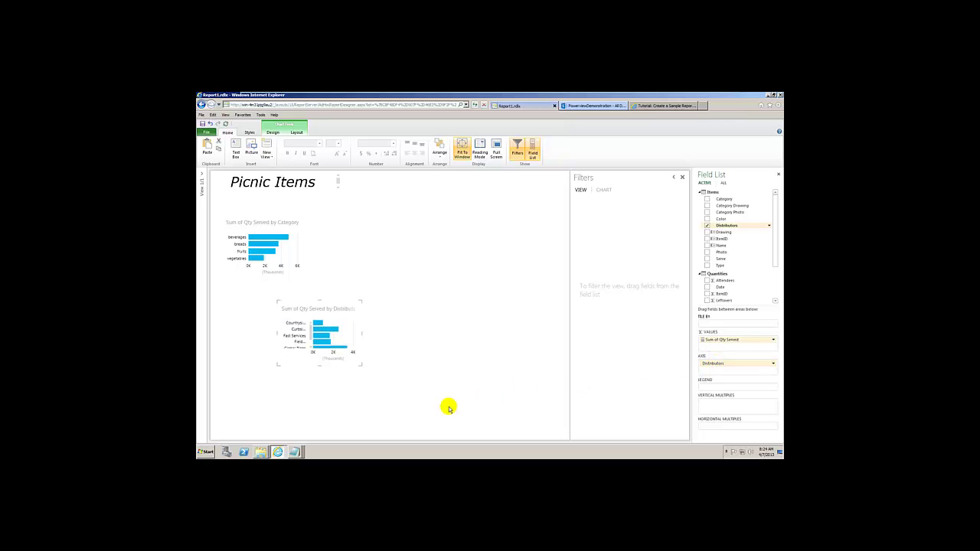
mouse_move(362, 366)
mouse_move(360, 365)
left_mouse_down()
mouse_move(356, 443)
mouse_move(393, 429)
mouse_move(550, 421)
left_mouse_up()
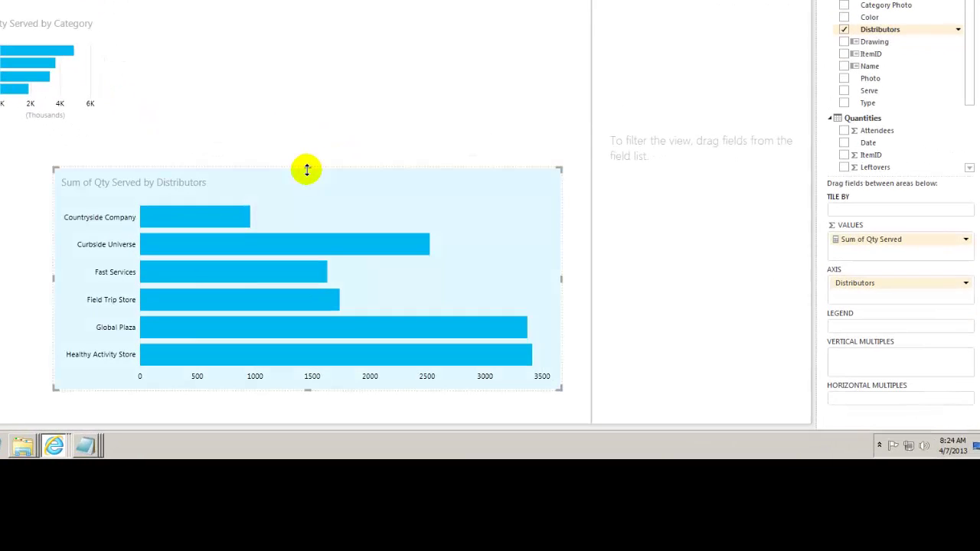
Step: Enlarge the Distributors chart upward and downward and nudge it slightly left
left_click_drag(306, 169, 307, 133)
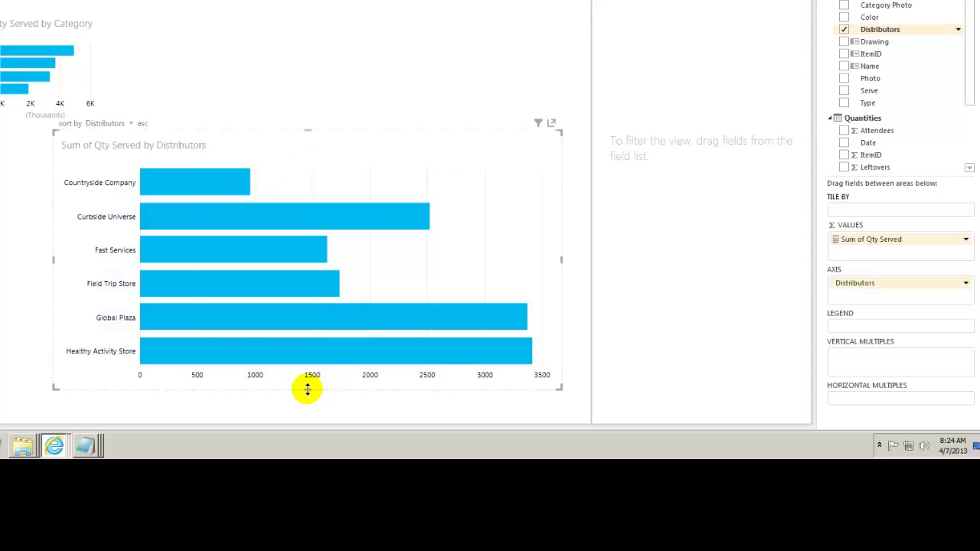
left_click_drag(307, 389, 306, 397)
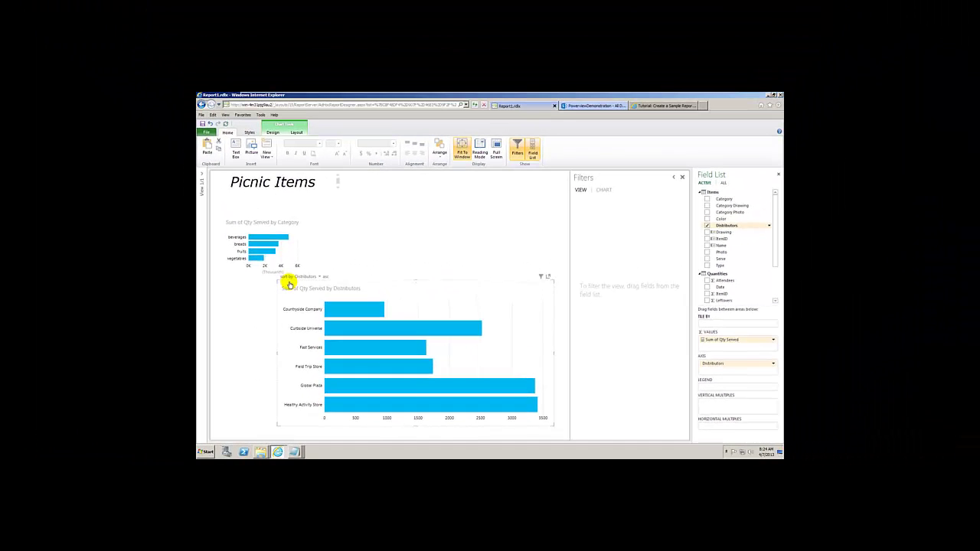
left_click_drag(290, 285, 255, 286)
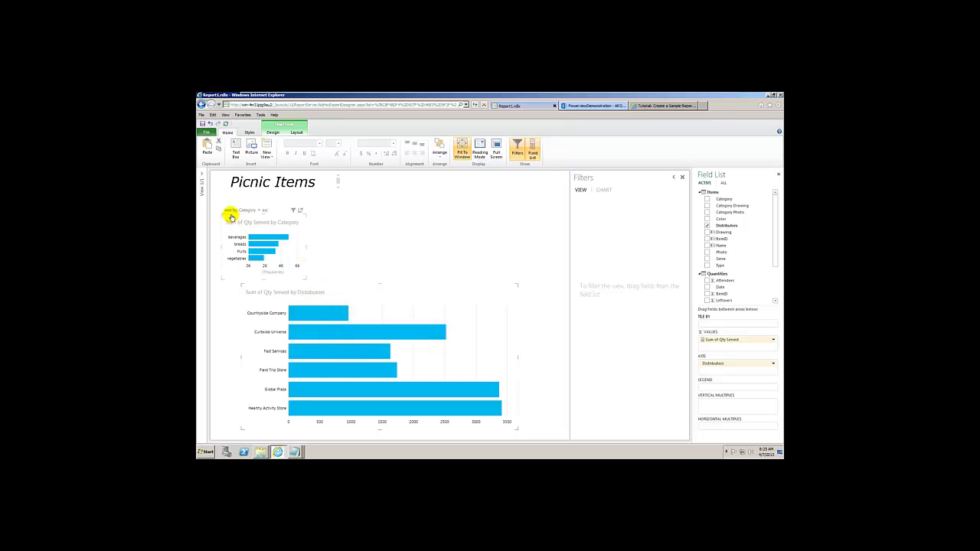
Step: Move the Category chart higher and place the Distributors chart directly beneath it
left_click_drag(232, 218, 228, 191)
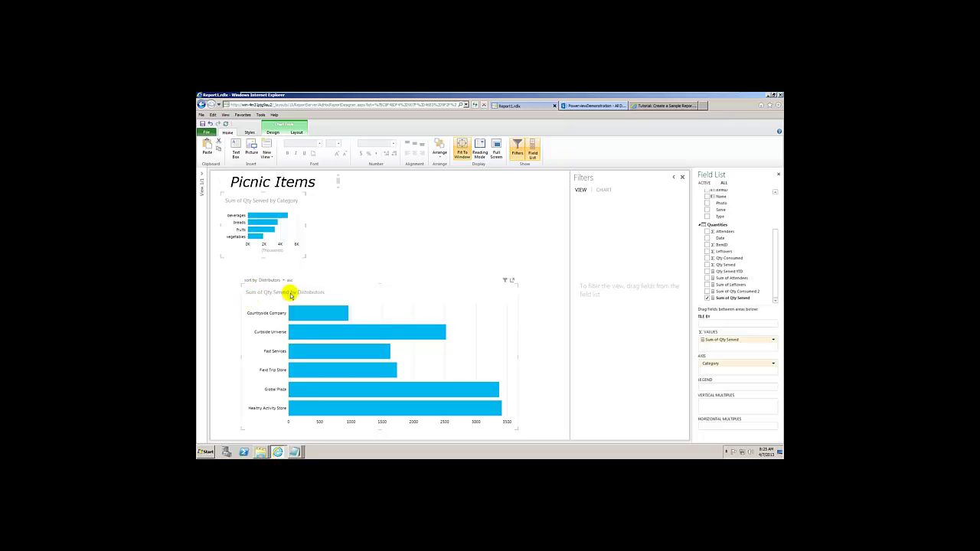
left_click(333, 299)
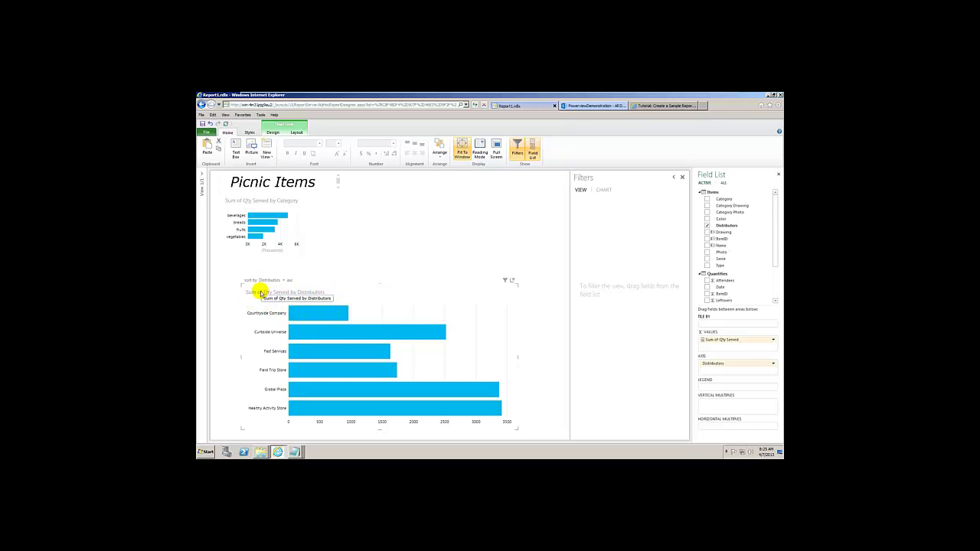
left_click_drag(255, 282, 246, 265)
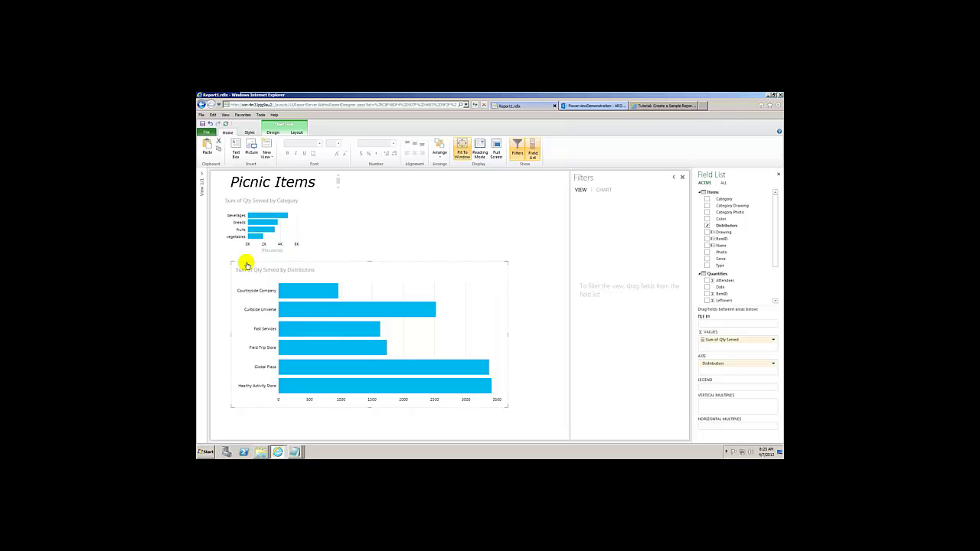
mouse_move(282, 309)
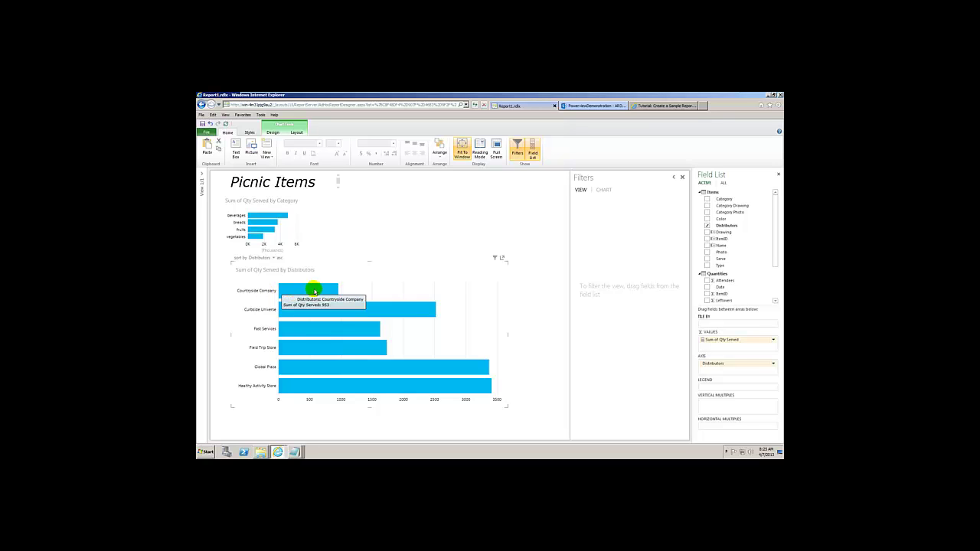
mouse_move(311, 323)
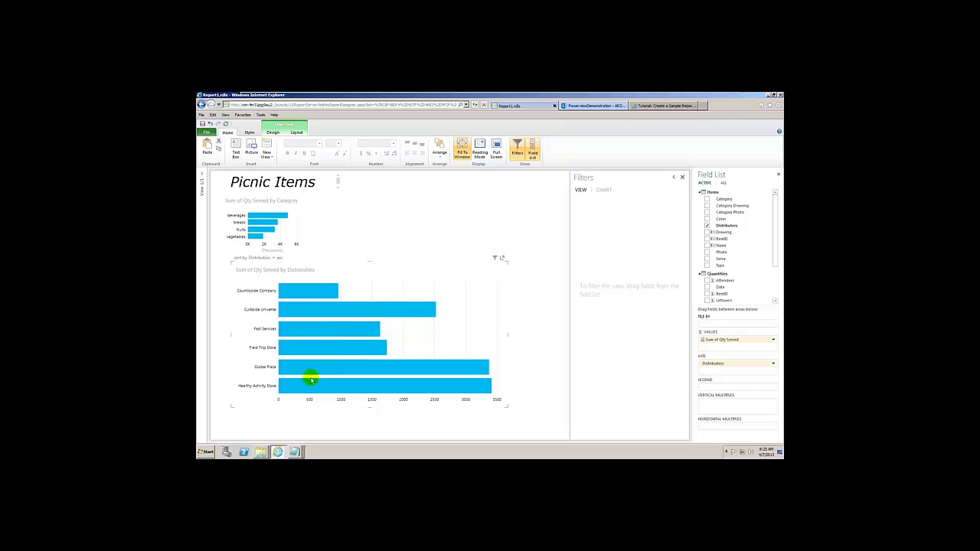
mouse_move(308, 390)
mouse_move(477, 392)
mouse_move(465, 373)
mouse_move(365, 348)
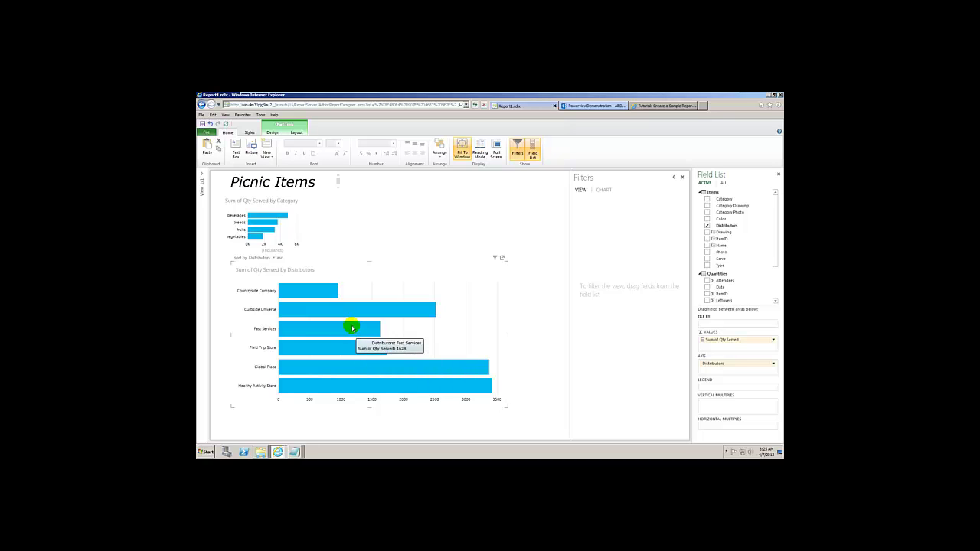
mouse_move(322, 294)
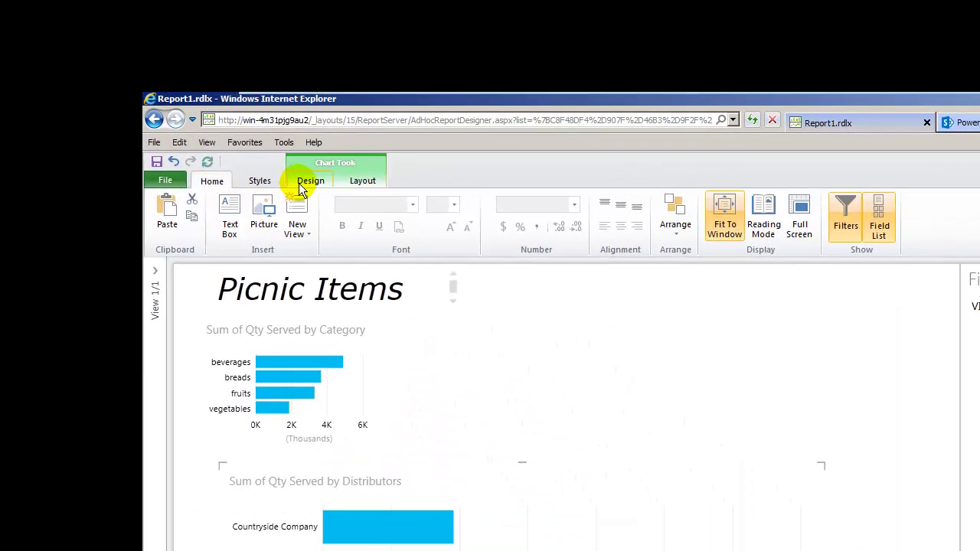
Step: Switch the Qty Served by Distributors chart to the Column visualization
left_click(298, 183)
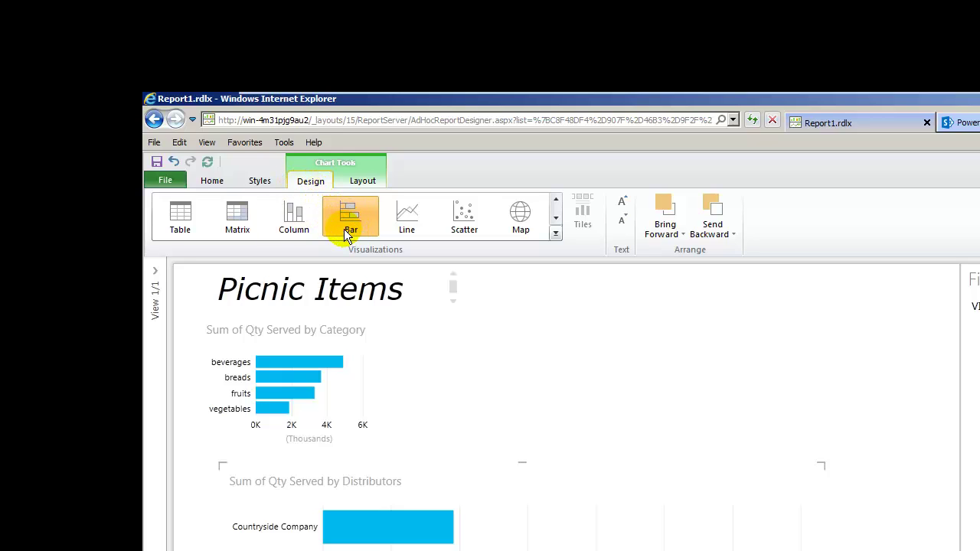
left_click(294, 227)
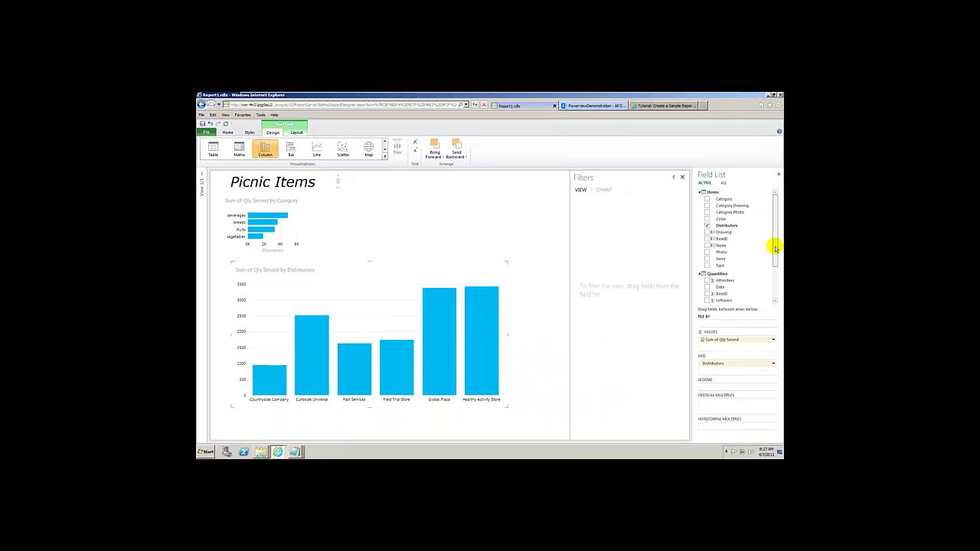
Step: Add Sum of Qty Consumed 2 from the Quantities field list as a stacked value
left_click_drag(776, 248, 776, 284)
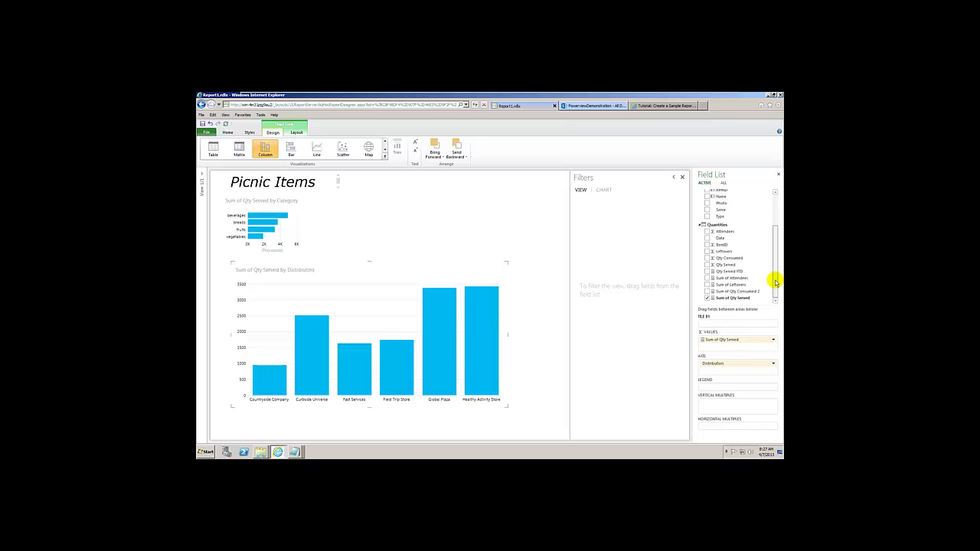
left_click(707, 292)
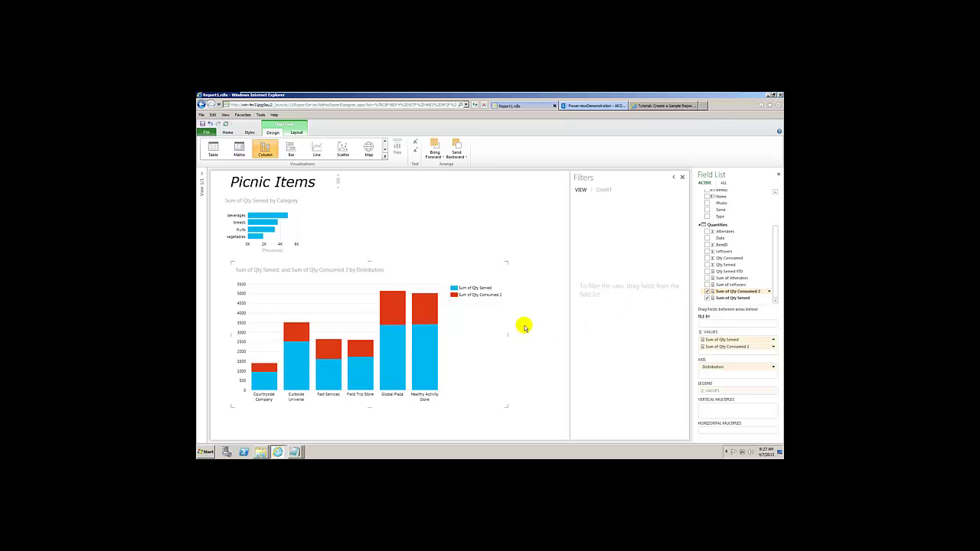
mouse_move(423, 317)
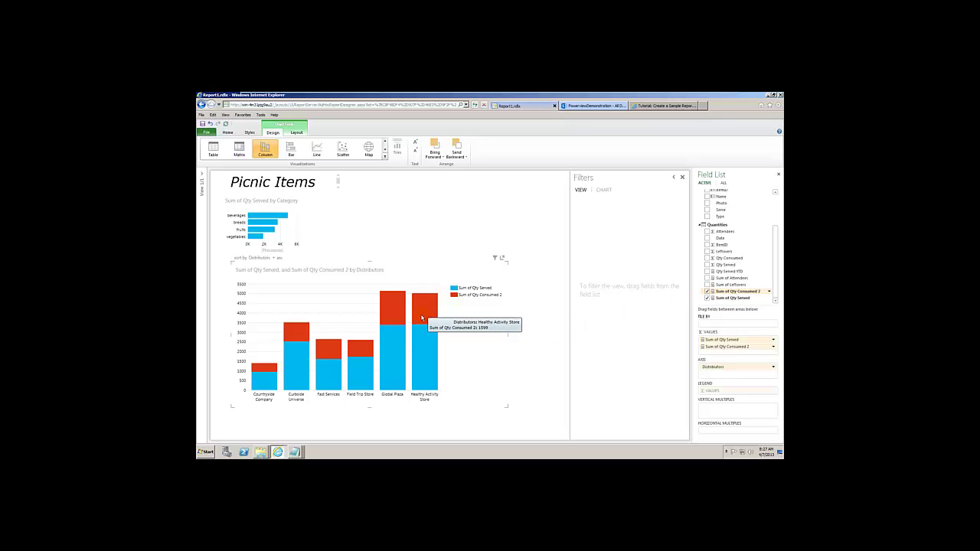